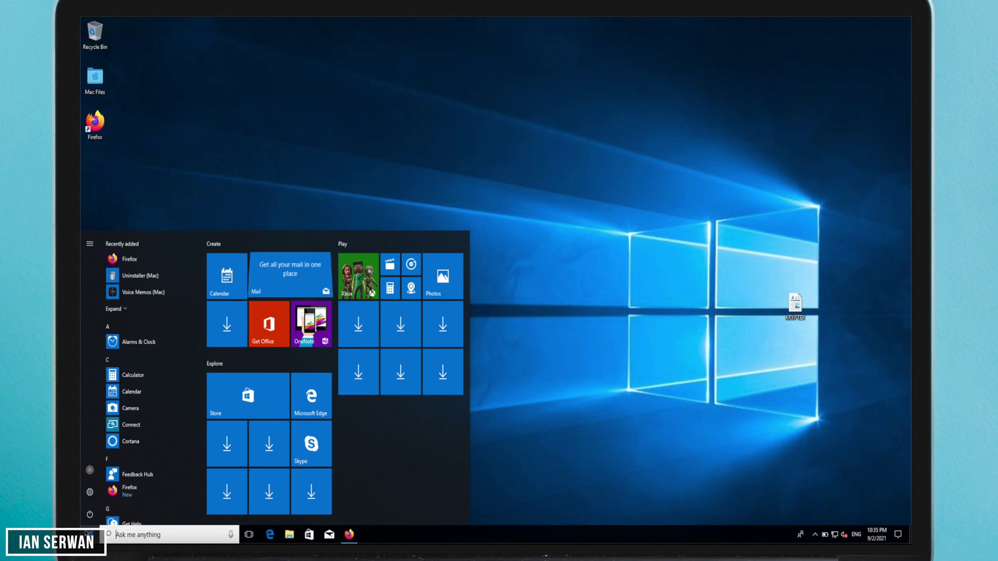
{"action": "type", "text": "update"}
Turn off Windows Defender's app and file checking under App & browser control
{"action": "left_click", "coordinate": [121, 324]}
{"action": "left_click", "coordinate": [462, 311]}
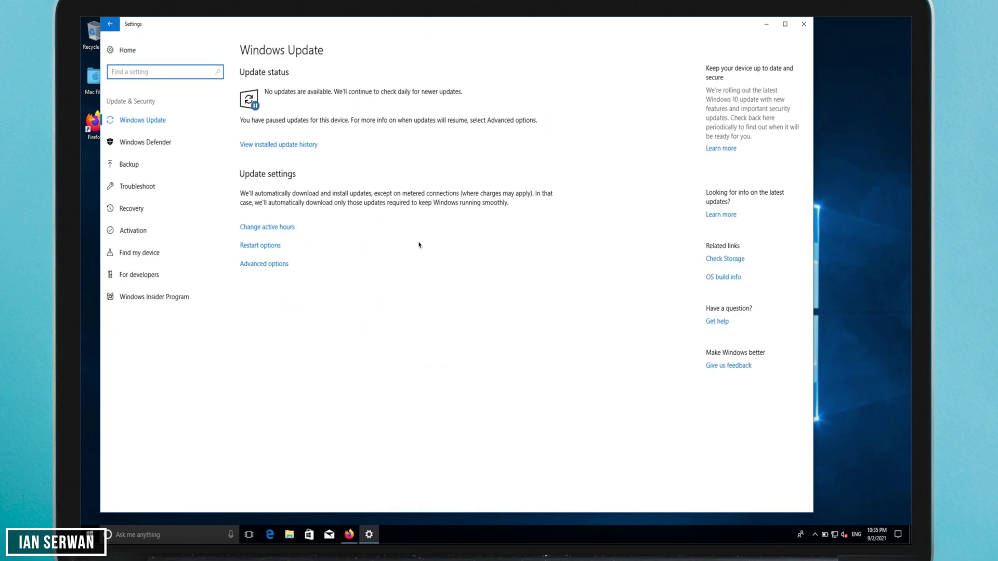
{"action": "left_click", "coordinate": [156, 138]}
{"action": "left_click", "coordinate": [271, 104]}
{"action": "left_click", "coordinate": [403, 211]}
{"action": "left_click", "coordinate": [160, 176]}
{"action": "left_click", "coordinate": [471, 333]}
{"action": "left_click", "coordinate": [156, 181]}
{"action": "left_click", "coordinate": [452, 332]}
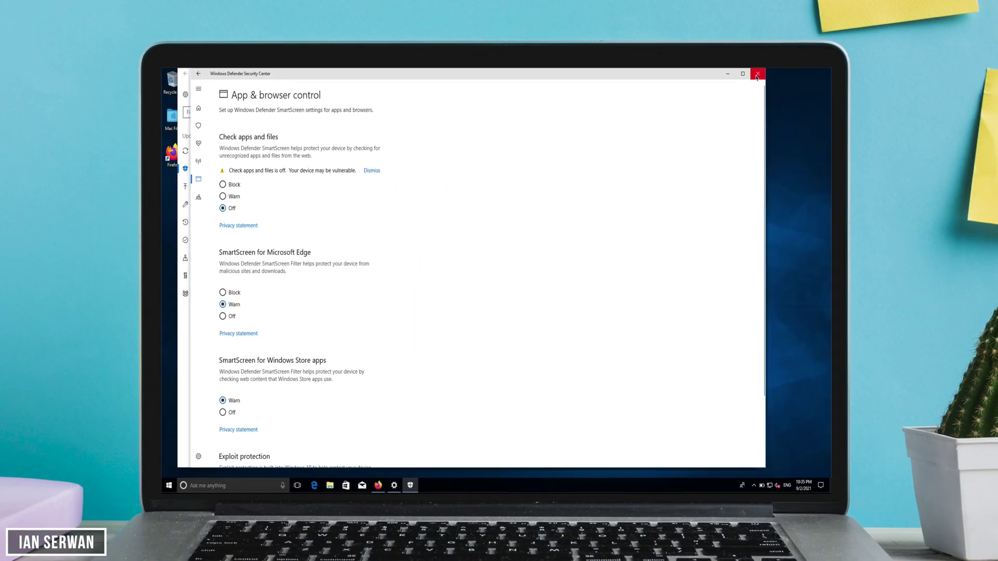
Close the Defender and Settings windows and arrange the desktop icons
{"action": "left_click", "coordinate": [756, 74]}
{"action": "left_click", "coordinate": [747, 74]}
{"action": "right_click", "coordinate": [564, 295]}
{"action": "left_click", "coordinate": [555, 294]}
Load the pasted Kryptex referral link in Firefox
{"action": "left_click", "coordinate": [378, 485]}
{"action": "key", "text": "ctrl+v"}
{"action": "key", "text": "Return"}
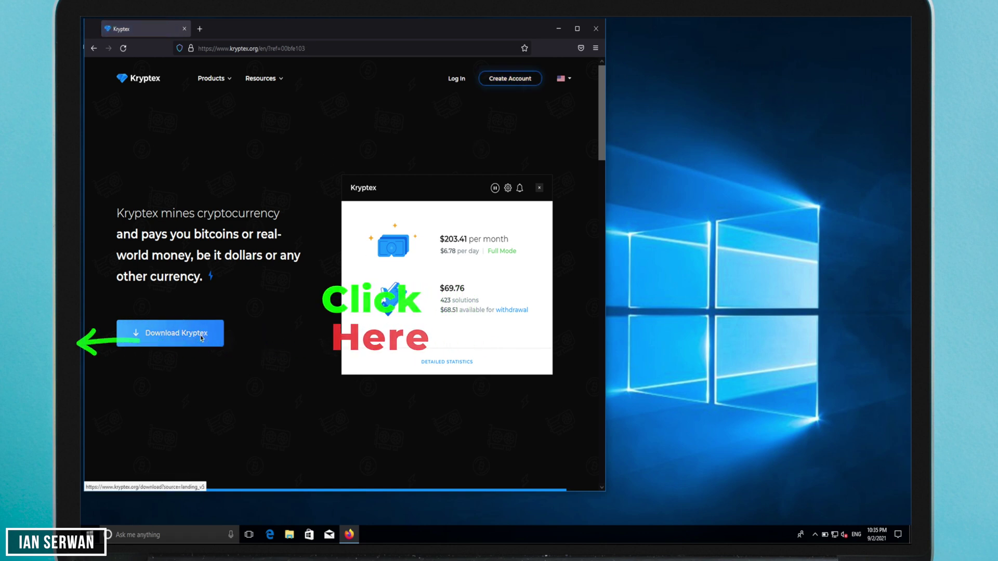
Download the Kryptex installer, choosing Save File
{"action": "left_click", "coordinate": [201, 338]}
{"action": "left_click", "coordinate": [375, 287]}
Register with e-mail, password and confirmation, accepting the terms and saving the login
{"action": "left_click", "coordinate": [427, 211]}
{"action": "type", "text": "wan@"}
{"action": "type", "text": "g"}
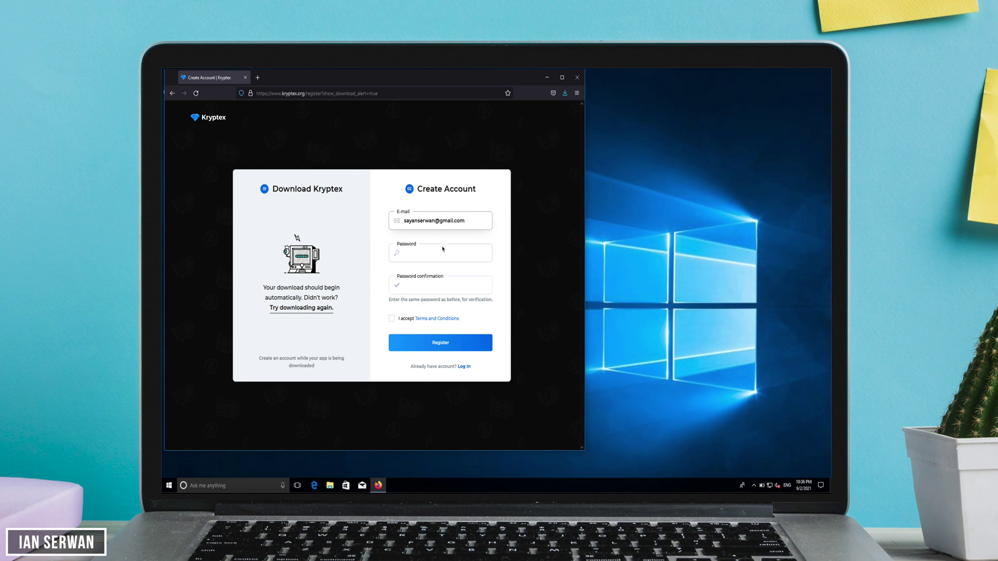
{"action": "left_click", "coordinate": [442, 249]}
{"action": "type", "text": "a"}
{"action": "left_click", "coordinate": [441, 290]}
{"action": "type", "text": "a"}
{"action": "left_click", "coordinate": [392, 319]}
{"action": "left_click", "coordinate": [422, 344]}
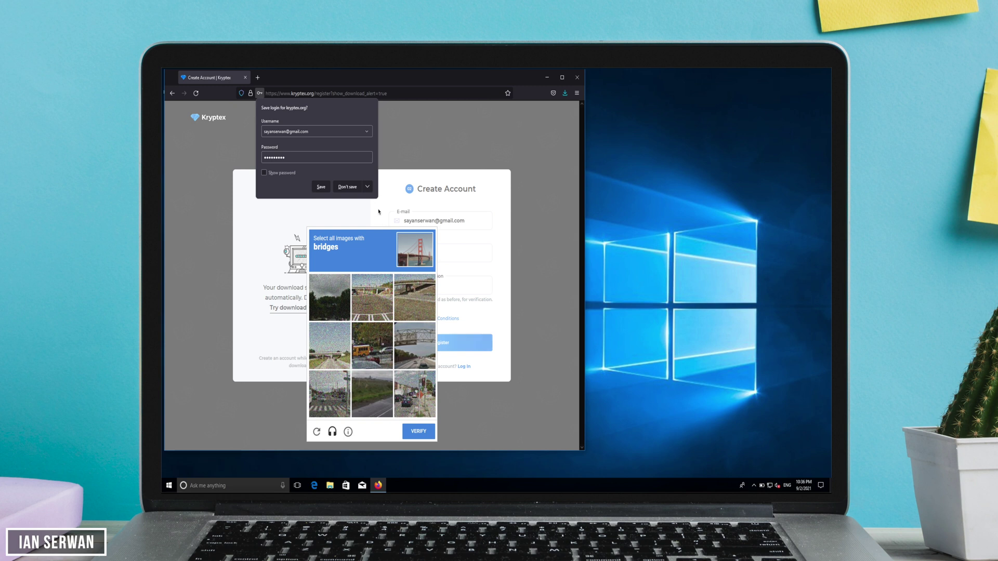
{"action": "left_click", "coordinate": [321, 187]}
Pass the captcha by marking the three bridge images and verifying
{"action": "left_click", "coordinate": [414, 296]}
{"action": "left_click", "coordinate": [373, 297]}
{"action": "left_click", "coordinate": [396, 337]}
{"action": "left_click", "coordinate": [412, 429]}
Save the kryptex-setup file and run it from downloads despite the security warning
{"action": "left_click", "coordinate": [313, 372]}
{"action": "left_click", "coordinate": [404, 287]}
{"action": "left_click", "coordinate": [566, 94]}
{"action": "left_click", "coordinate": [467, 134]}
{"action": "left_click", "coordinate": [518, 285]}
{"action": "left_click", "coordinate": [546, 78]}
Approve the installer's admin prompt and submit the Kryptex sign-in details
{"action": "left_click", "coordinate": [457, 328]}
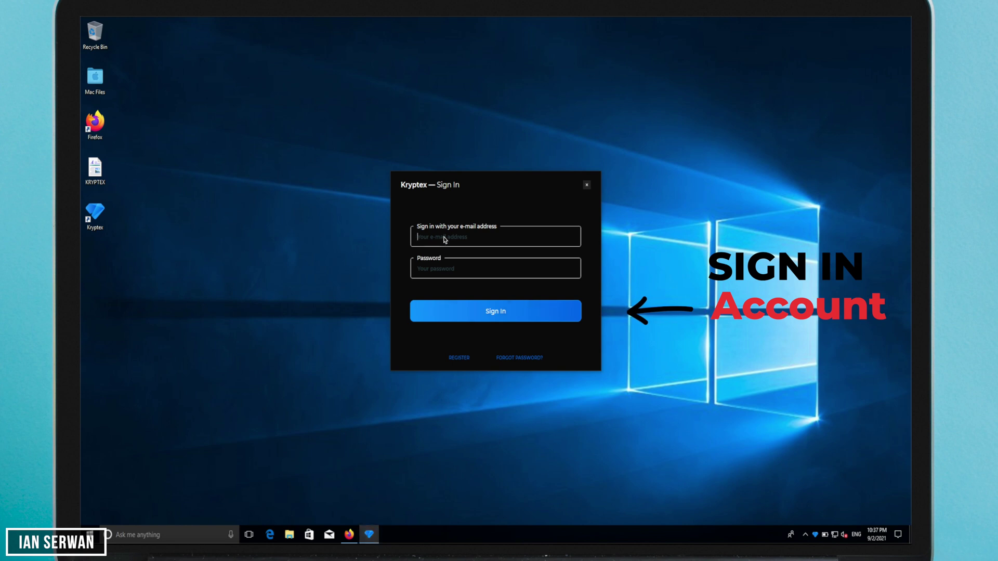
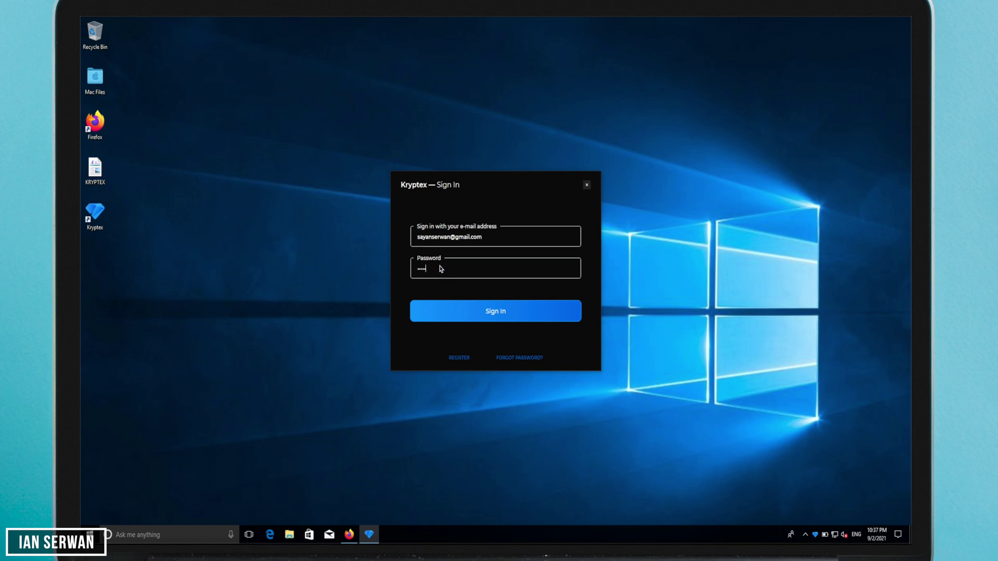
{"action": "key", "text": "Return"}
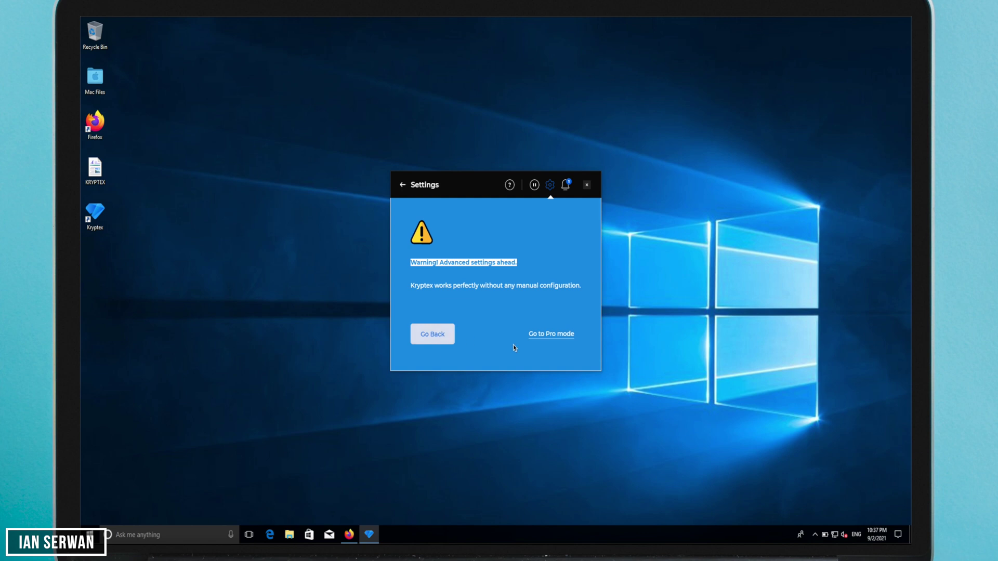
Enter Pro mode, view the account settings and return to the balance view
{"action": "left_click", "coordinate": [551, 333]}
{"action": "scroll", "coordinate": [553, 264], "scroll_direction": "down", "scroll_amount": 5}
{"action": "scroll", "coordinate": [553, 263], "scroll_direction": "down", "scroll_amount": 2}
{"action": "scroll", "coordinate": [553, 264], "scroll_direction": "up", "scroll_amount": 7}
{"action": "left_click", "coordinate": [589, 153]}
{"action": "left_click", "coordinate": [457, 275]}
Switch at-computer mining to Full then back to Lite, and close settings
{"action": "left_click", "coordinate": [632, 125]}
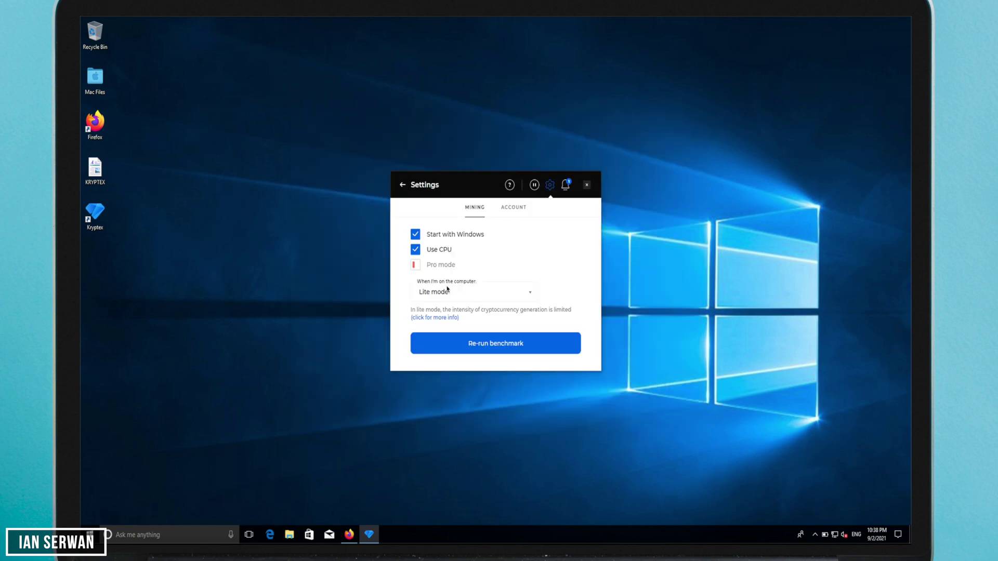
{"action": "left_click", "coordinate": [446, 290]}
{"action": "left_click", "coordinate": [434, 265]}
{"action": "left_click", "coordinate": [442, 293]}
{"action": "left_click", "coordinate": [437, 245]}
{"action": "left_click", "coordinate": [509, 213]}
{"action": "scroll", "coordinate": [478, 268], "scroll_direction": "down", "scroll_amount": 1}
{"action": "scroll", "coordinate": [479, 268], "scroll_direction": "up", "scroll_amount": 1}
{"action": "left_click", "coordinate": [473, 208]}
{"action": "left_click", "coordinate": [402, 185]}
Restore Firefox, reload the Kryptex dashboard, open Hardware, then the payment request section
{"action": "left_click", "coordinate": [347, 537]}
{"action": "left_click", "coordinate": [347, 534]}
{"action": "left_click", "coordinate": [348, 535]}
{"action": "left_click", "coordinate": [153, 118]}
{"action": "left_click", "coordinate": [143, 155]}
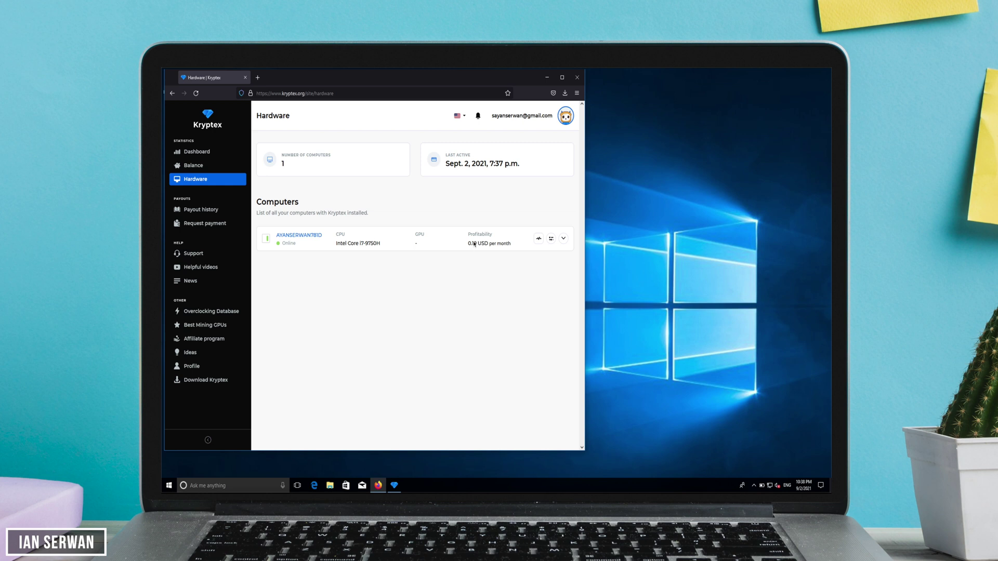
{"action": "scroll", "coordinate": [473, 243], "scroll_direction": "up", "scroll_amount": 1, "text": "ctrl"}
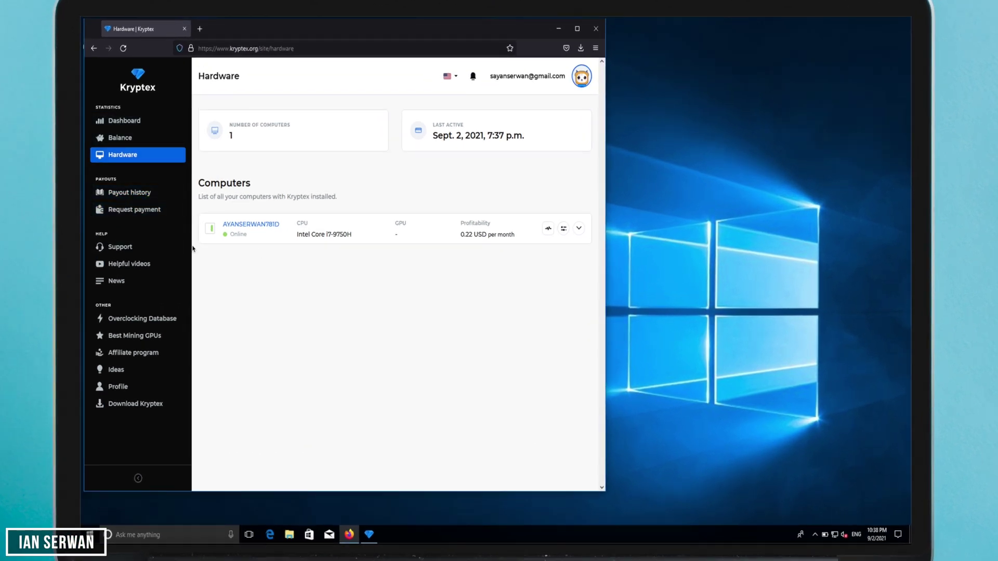
{"action": "left_click", "coordinate": [149, 213]}
Choose the U.S. dollar Visa / Mastercard payout option, then minimize Firefox
{"action": "left_click", "coordinate": [148, 209]}
{"action": "scroll", "coordinate": [292, 264], "scroll_direction": "down", "scroll_amount": 3}
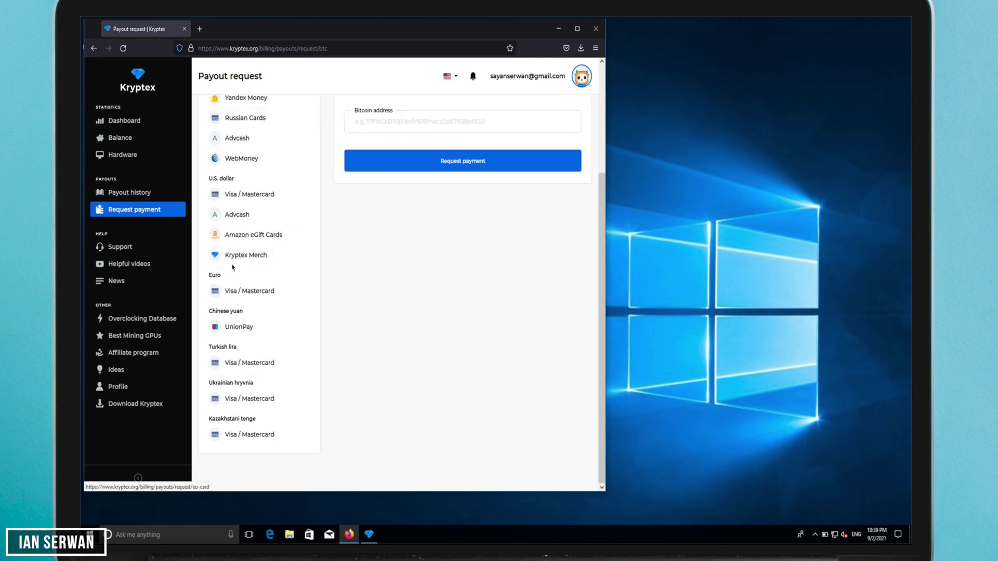
{"action": "left_click", "coordinate": [238, 196]}
{"action": "scroll", "coordinate": [306, 349], "scroll_direction": "down", "scroll_amount": 10}
{"action": "scroll", "coordinate": [306, 349], "scroll_direction": "up", "scroll_amount": 5}
{"action": "scroll", "coordinate": [306, 349], "scroll_direction": "up", "scroll_amount": 5}
{"action": "scroll", "coordinate": [370, 260], "scroll_direction": "down", "scroll_amount": 10}
{"action": "scroll", "coordinate": [370, 259], "scroll_direction": "up", "scroll_amount": 10}
{"action": "scroll", "coordinate": [370, 259], "scroll_direction": "down", "scroll_amount": 4}
{"action": "scroll", "coordinate": [371, 259], "scroll_direction": "down", "scroll_amount": 2}
{"action": "scroll", "coordinate": [370, 259], "scroll_direction": "down", "scroll_amount": 4}
{"action": "left_click", "coordinate": [558, 28]}
Move and close the Kryptex widget, then start a Windows search
{"action": "left_click_drag", "start_coordinate": [464, 190], "coordinate": [675, 115]}
{"action": "key", "text": "super"}
{"action": "left_click", "coordinate": [796, 110]}
{"action": "key", "text": "super"}
{"action": "type", "text": "power"}
Close the power plan window and open Control Panel's All Items view, maximized
{"action": "left_click", "coordinate": [138, 341]}
{"action": "left_click", "coordinate": [717, 135]}
{"action": "key", "text": "super"}
{"action": "type", "text": "control"}
{"action": "left_click", "coordinate": [147, 280]}
{"action": "left_click", "coordinate": [364, 150]}
{"action": "left_click", "coordinate": [699, 136]}
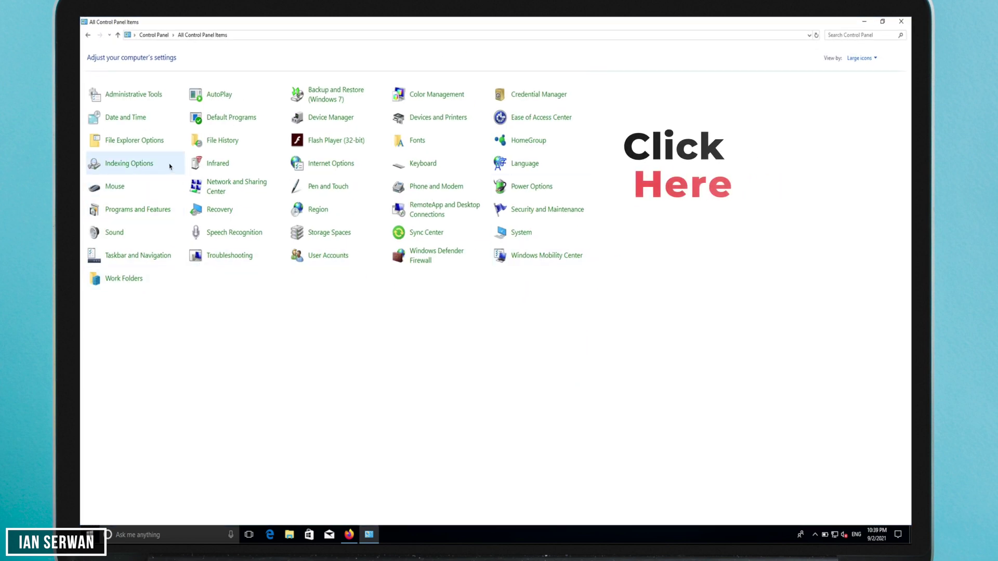
Set the Parallels plan's display timeout to 10 minutes and sleep to Never, and save
{"action": "left_click", "coordinate": [511, 187]}
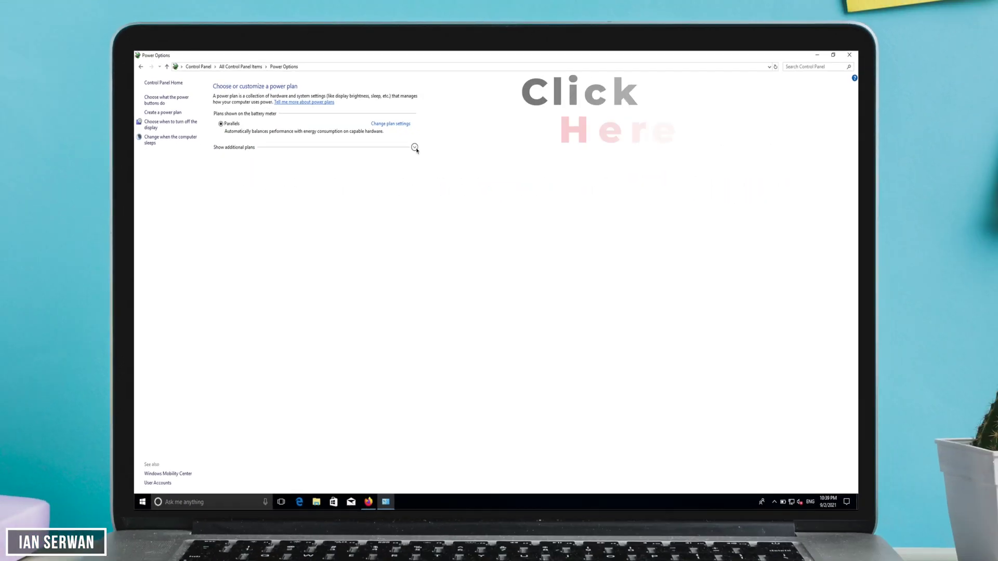
{"action": "left_click", "coordinate": [401, 128]}
{"action": "left_click", "coordinate": [399, 135]}
{"action": "left_click", "coordinate": [489, 139]}
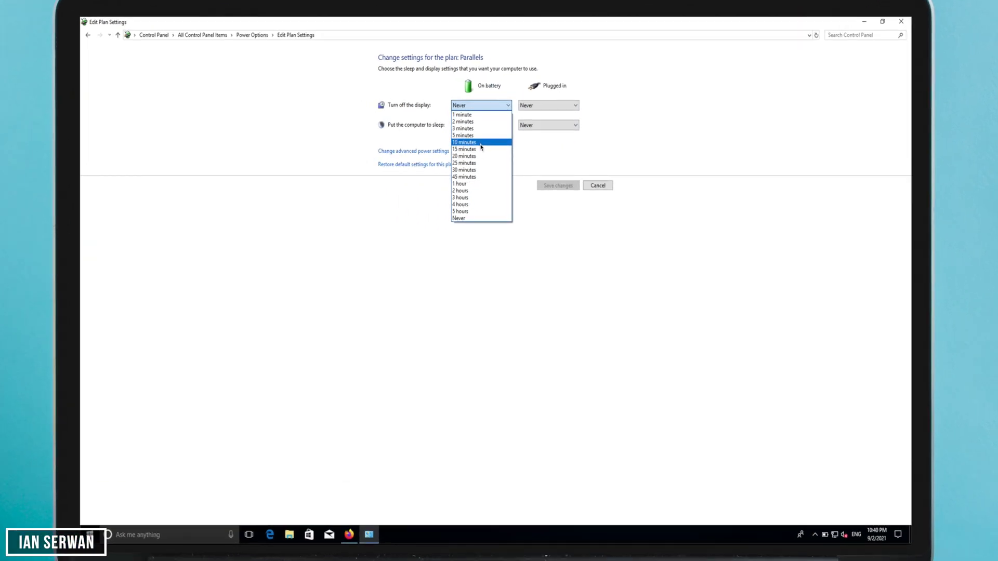
{"action": "left_click", "coordinate": [481, 142]}
{"action": "left_click", "coordinate": [549, 105]}
{"action": "left_click", "coordinate": [551, 142]}
{"action": "left_click", "coordinate": [474, 126]}
{"action": "left_click", "coordinate": [473, 238]}
{"action": "left_click", "coordinate": [548, 126]}
{"action": "left_click", "coordinate": [540, 239]}
{"action": "left_click", "coordinate": [554, 188]}
Set Power & sleep so the PC never sleeps, on battery or plugged in
{"action": "left_click", "coordinate": [902, 22]}
{"action": "key", "text": "super"}
{"action": "type", "text": "power"}
{"action": "left_click", "coordinate": [161, 323]}
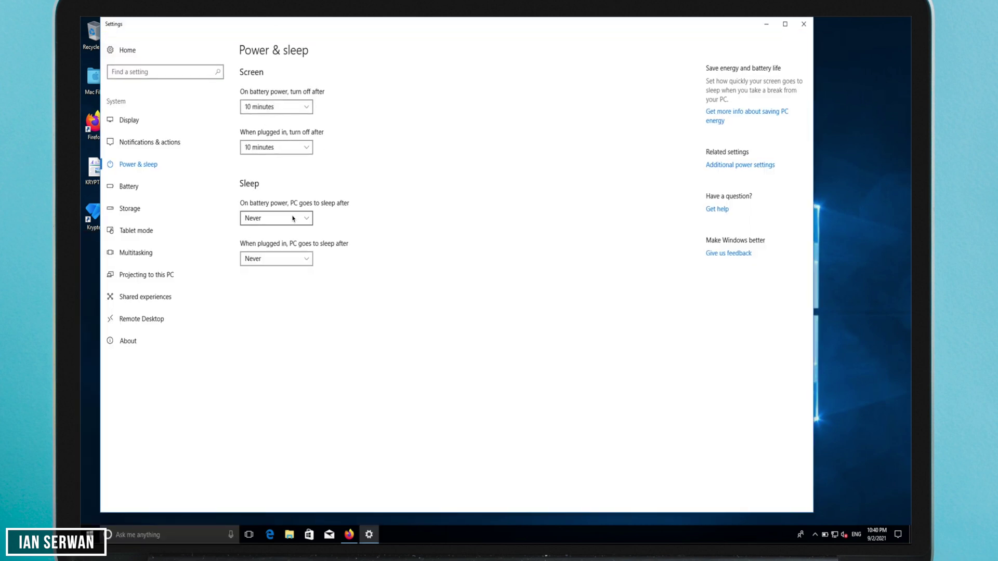
{"action": "left_click", "coordinate": [293, 219]}
{"action": "left_click", "coordinate": [277, 260]}
{"action": "left_click", "coordinate": [272, 260]}
Close Settings and reopen the Kryptex panel from the system tray
{"action": "left_click", "coordinate": [802, 27]}
{"action": "left_click", "coordinate": [816, 534]}
{"action": "left_click", "coordinate": [823, 516]}
Centre the Kryptex panel and set 'When I'm on the computer' to Full mode, returning to earnings
{"action": "left_click_drag", "start_coordinate": [684, 120], "coordinate": [375, 185]}
{"action": "left_click", "coordinate": [451, 174]}
{"action": "left_click", "coordinate": [365, 277]}
{"action": "left_click", "coordinate": [337, 246]}
{"action": "left_click", "coordinate": [451, 173]}
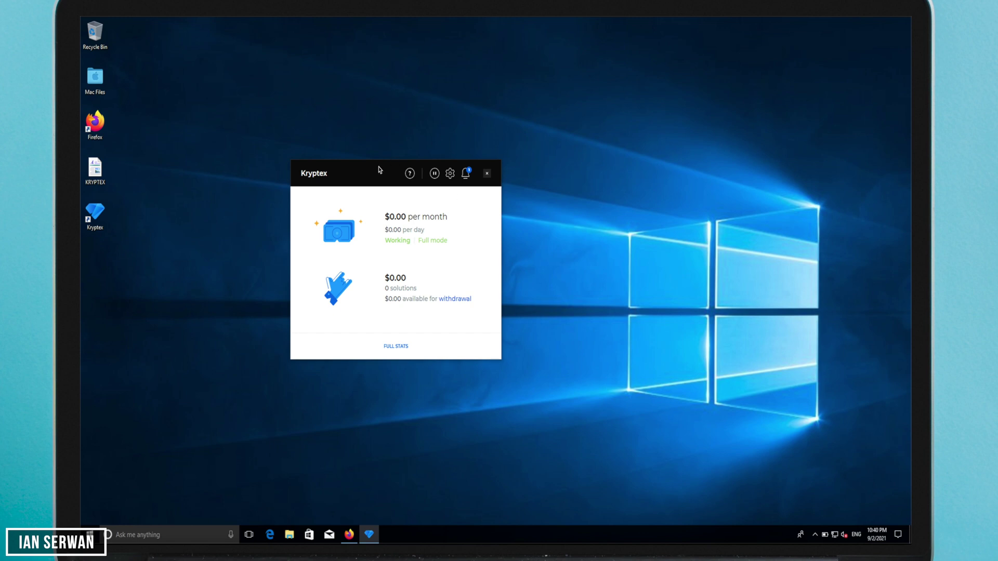
Move the Kryptex window right and open its FULL STATS link with Firefox
{"action": "left_click_drag", "start_coordinate": [379, 172], "coordinate": [516, 167]}
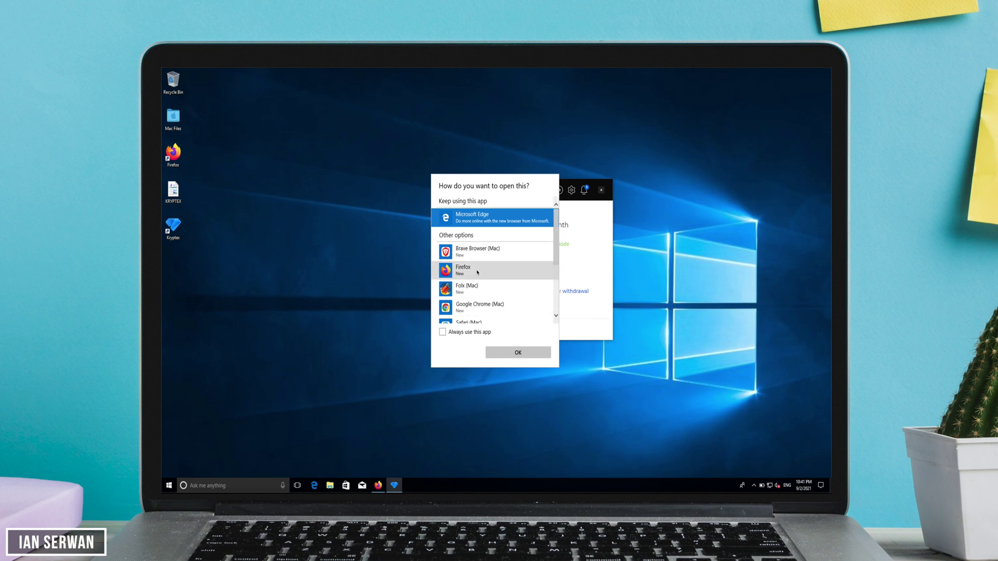
{"action": "left_click", "coordinate": [462, 269]}
{"action": "left_click", "coordinate": [496, 353]}
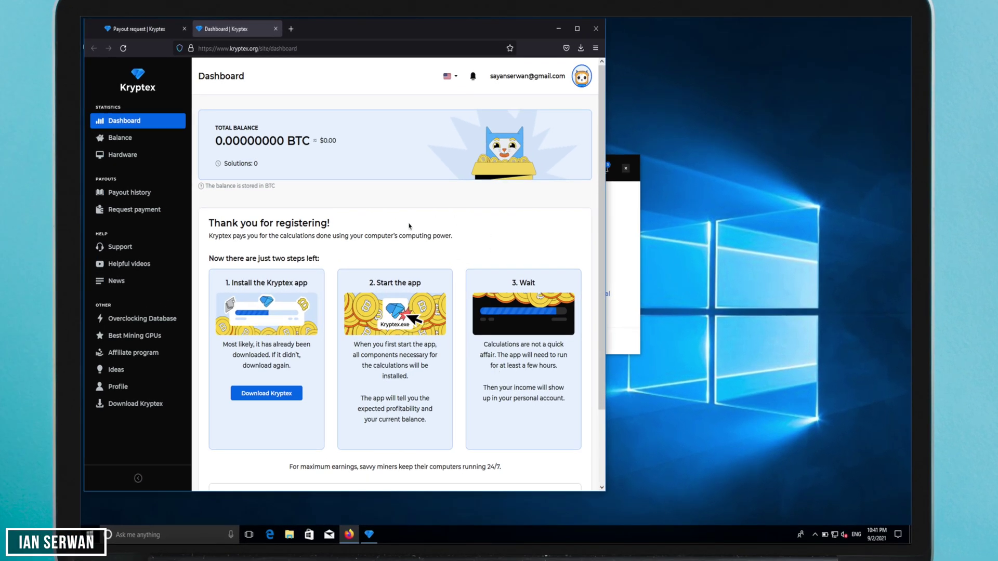
{"action": "scroll", "coordinate": [409, 226], "scroll_direction": "down", "scroll_amount": 5}
Minimize Firefox to bring the Kryptex widget back into view
{"action": "left_click", "coordinate": [558, 28]}
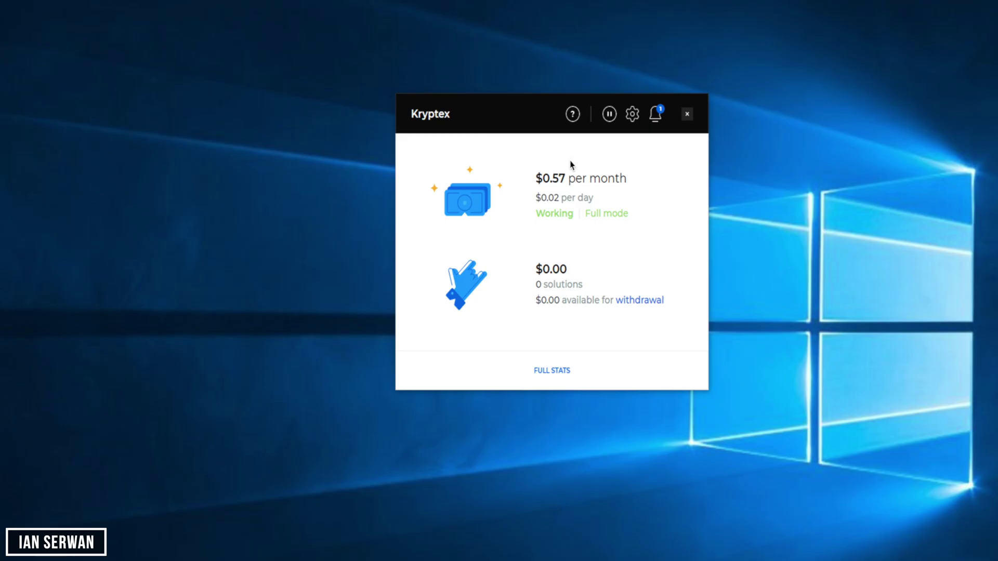